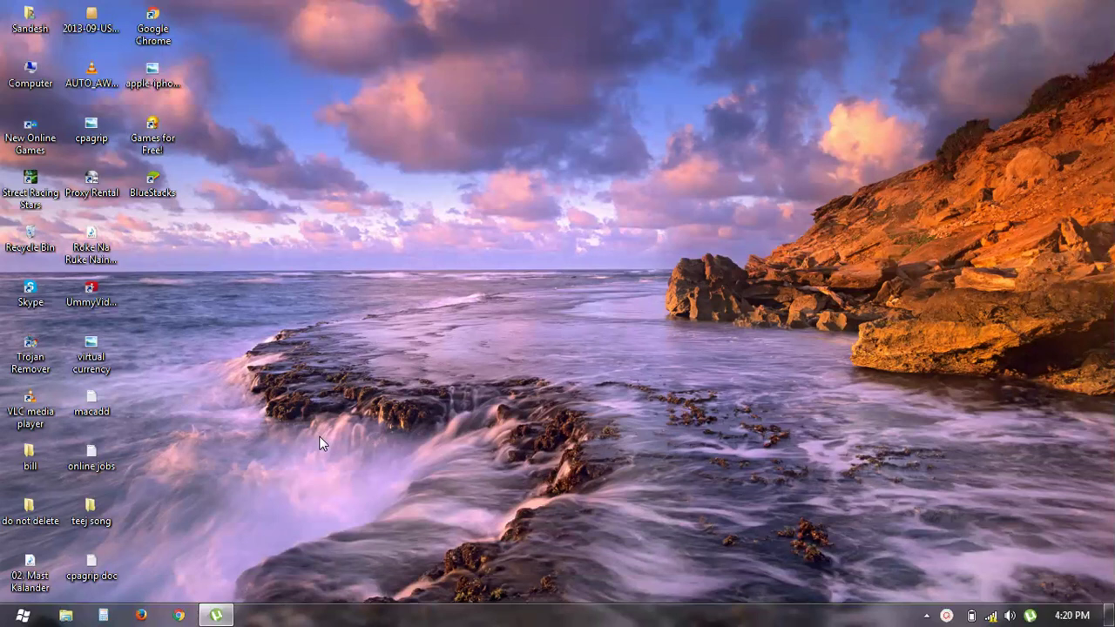
- Open 192.168.100.1 in Google Chrome and log in to the HG8546M router with the prefilled account credentials
left_click(178, 616)
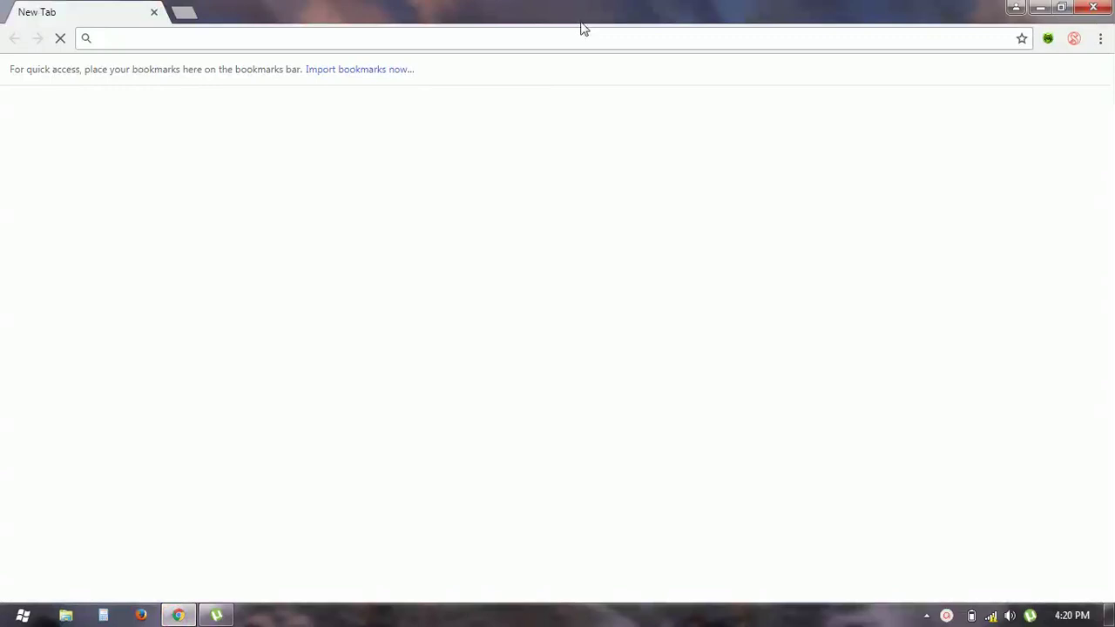
left_click(549, 40)
type("1")
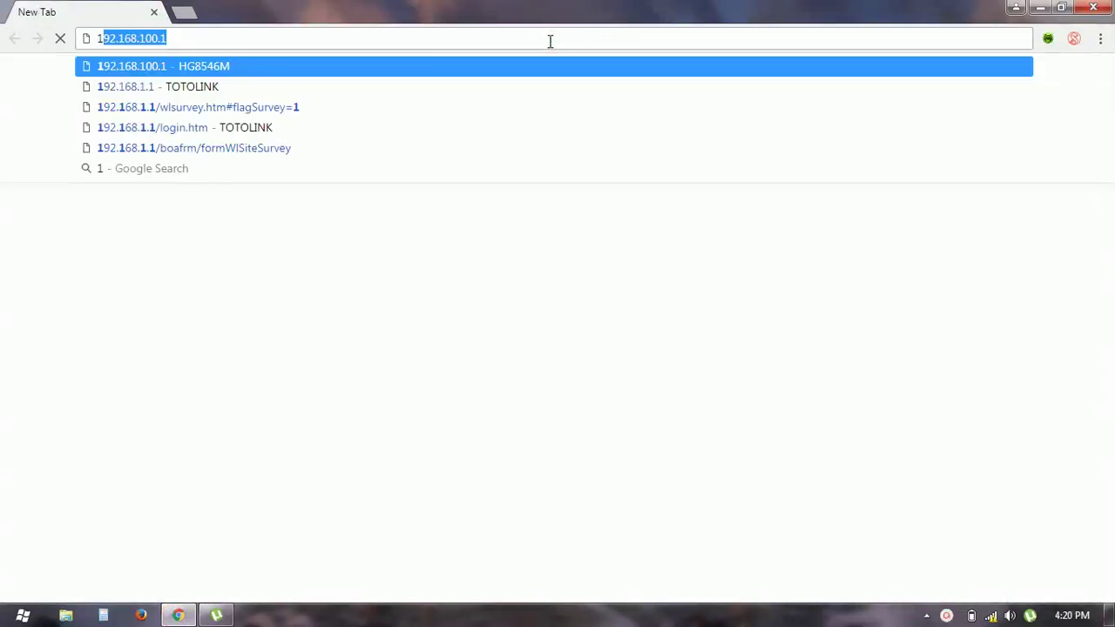
type("92.1")
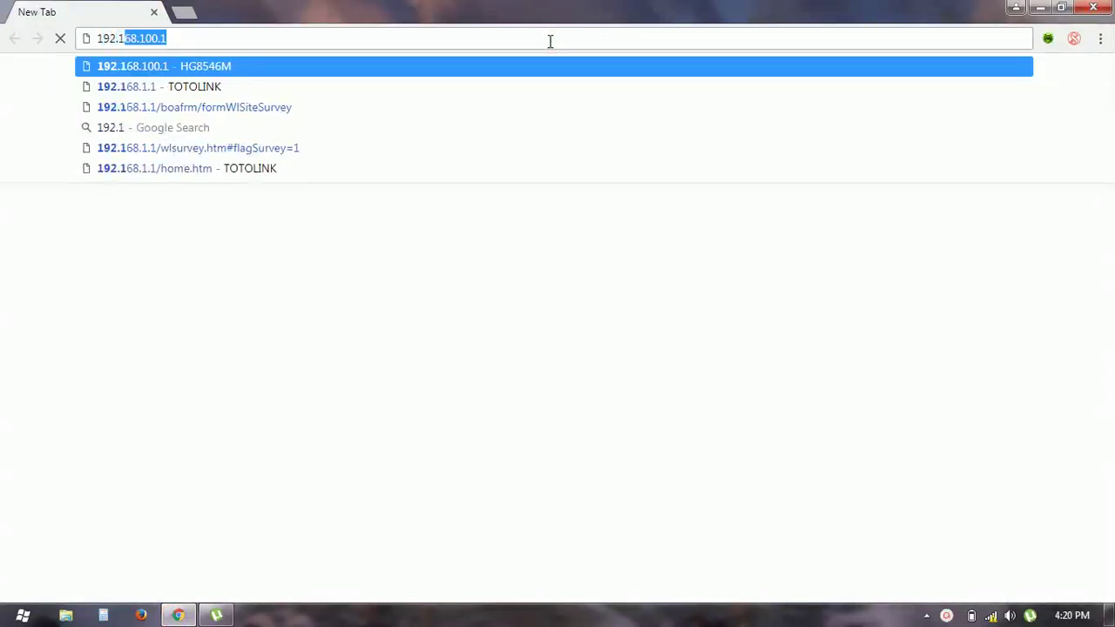
type("68.")
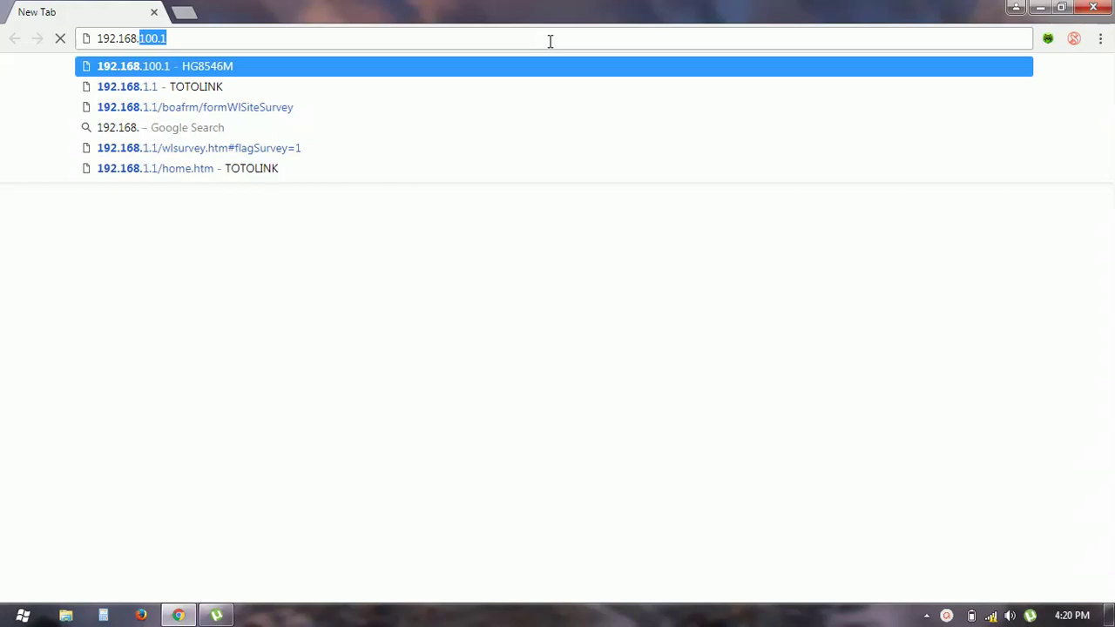
type("100.1")
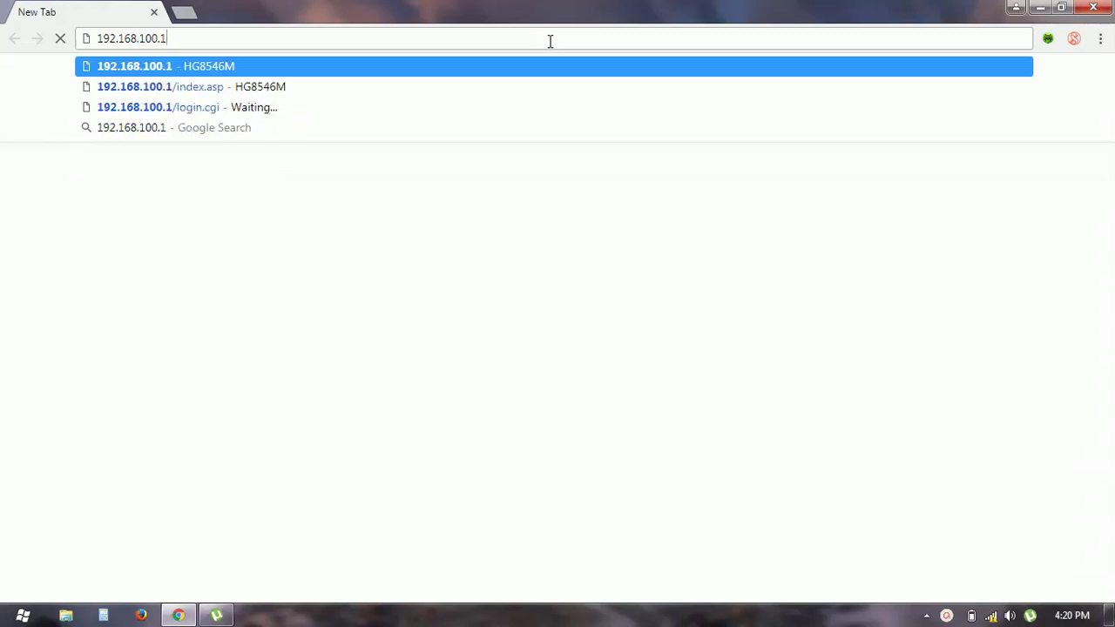
key("Return")
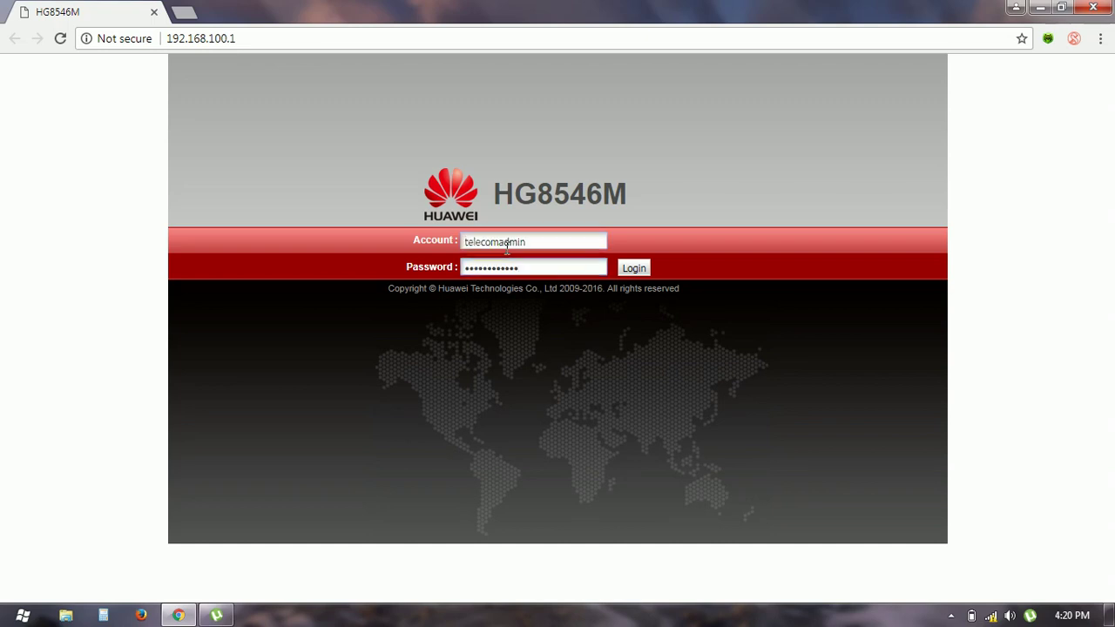
key("Return")
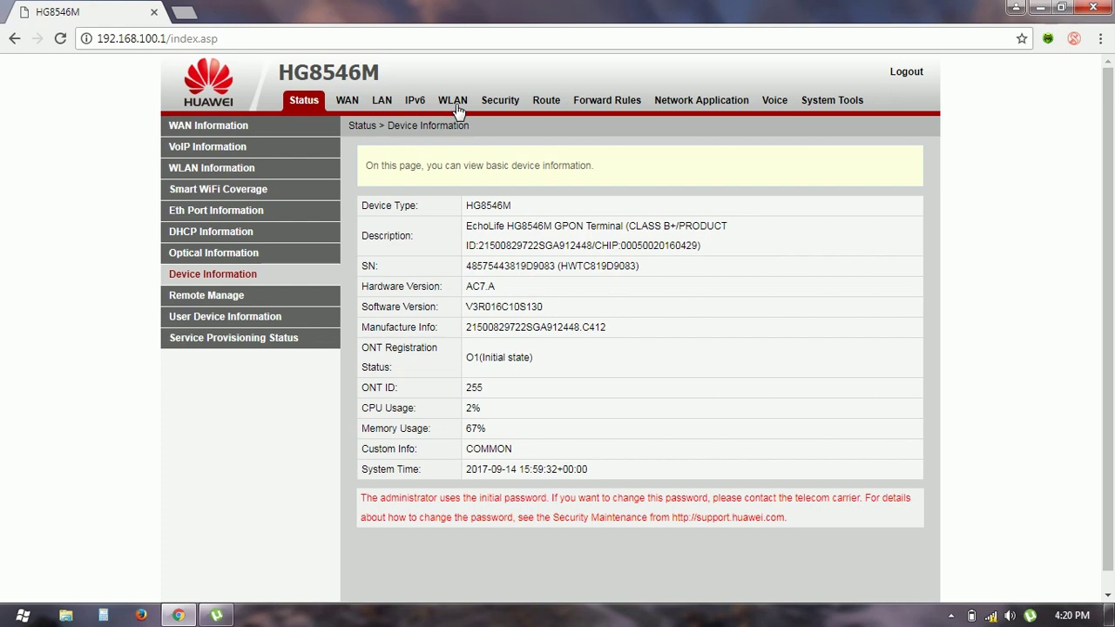
- In the basic WLAN configuration, keep WPA/WPA2 PreSharedKey authentication and the SSID enabled, and apply the settings
left_click(453, 103)
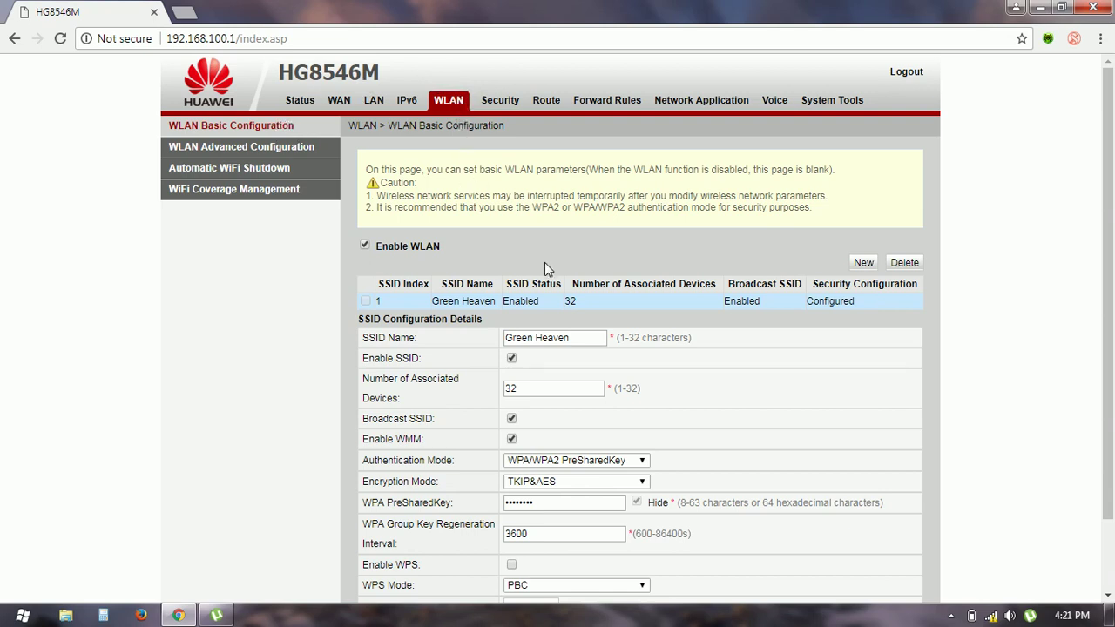
scroll(623, 342, "down", 2)
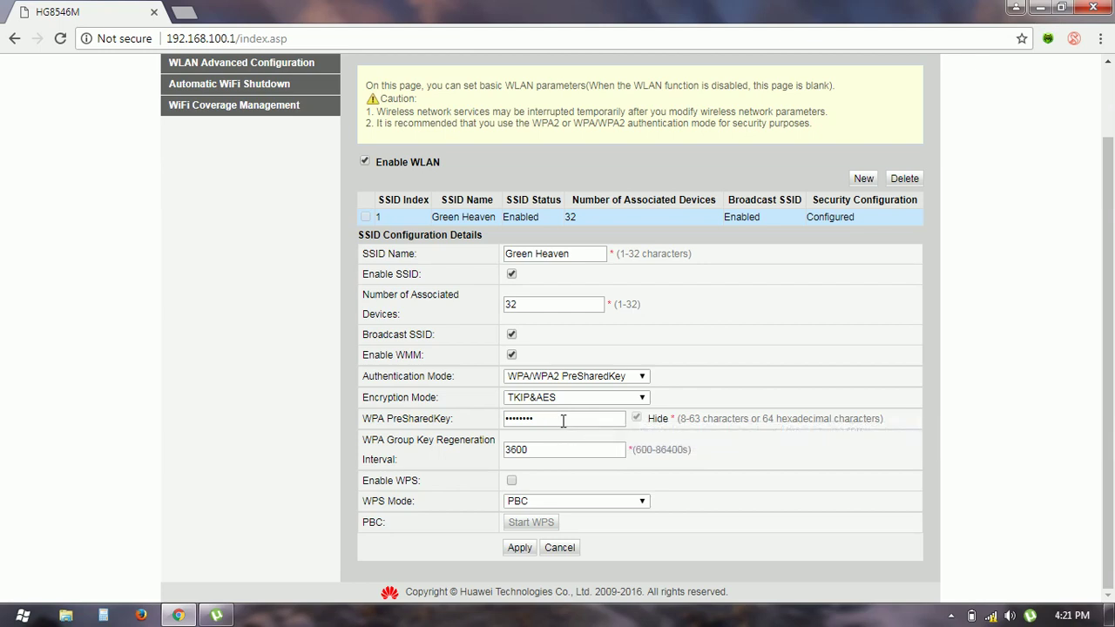
left_click(606, 379)
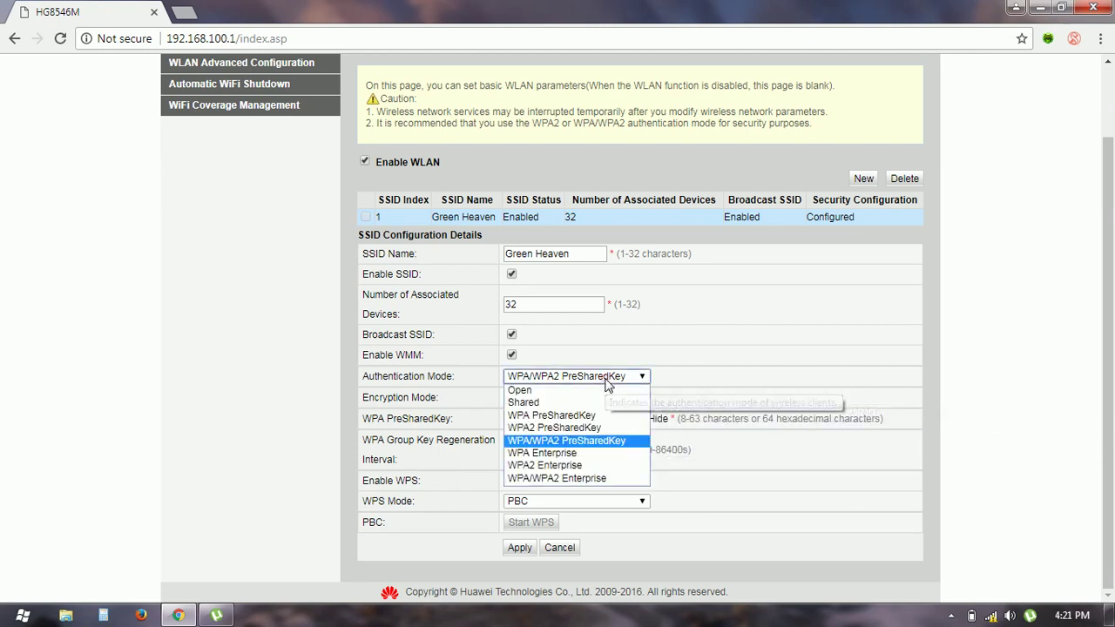
left_click(687, 443)
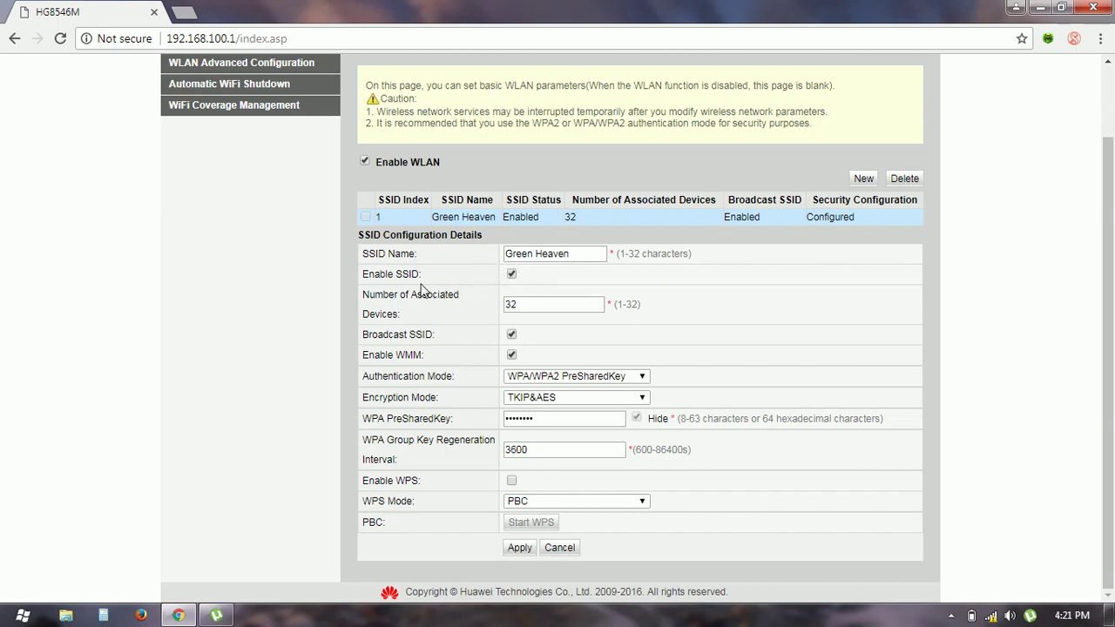
left_click(512, 274)
left_click(512, 274)
left_click(516, 547)
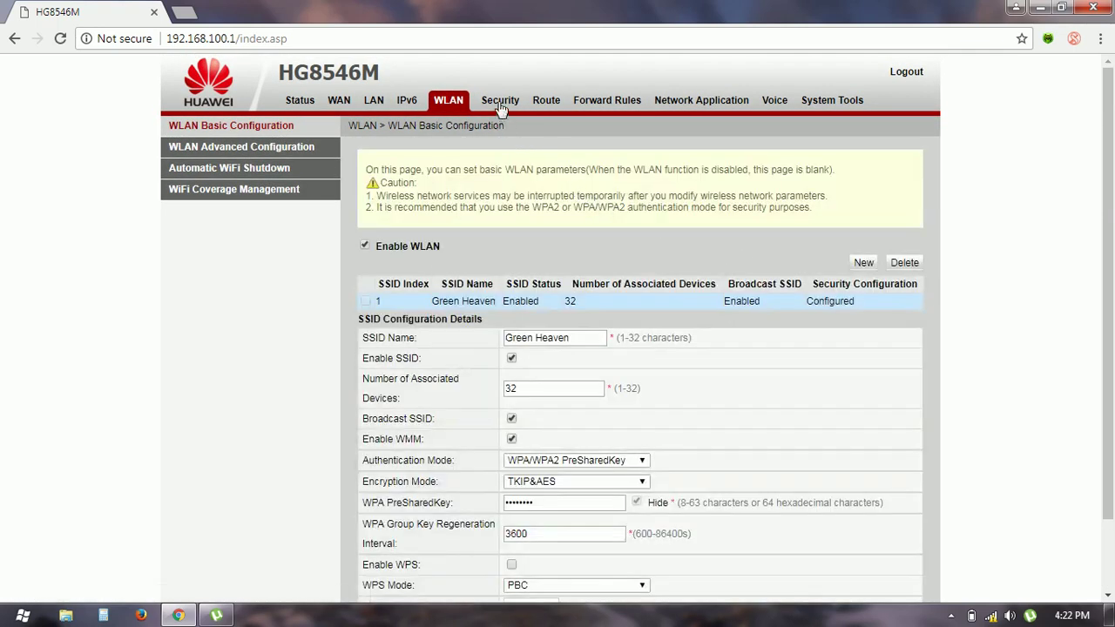
- Open the WLAN MAC filter configuration in the router's security settings
left_click(501, 104)
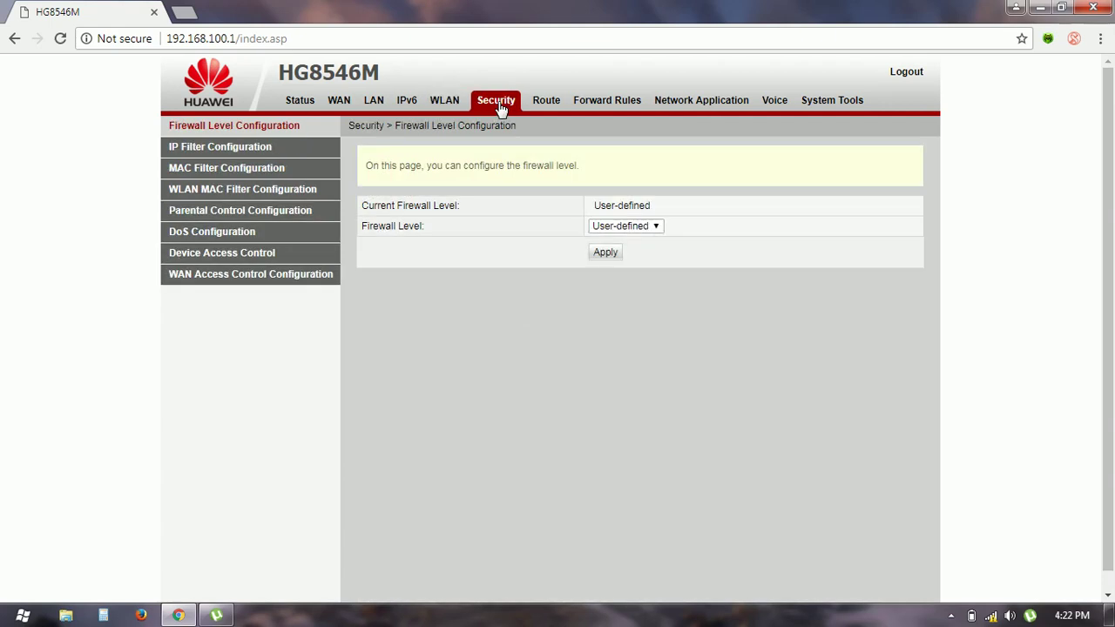
left_click(240, 190)
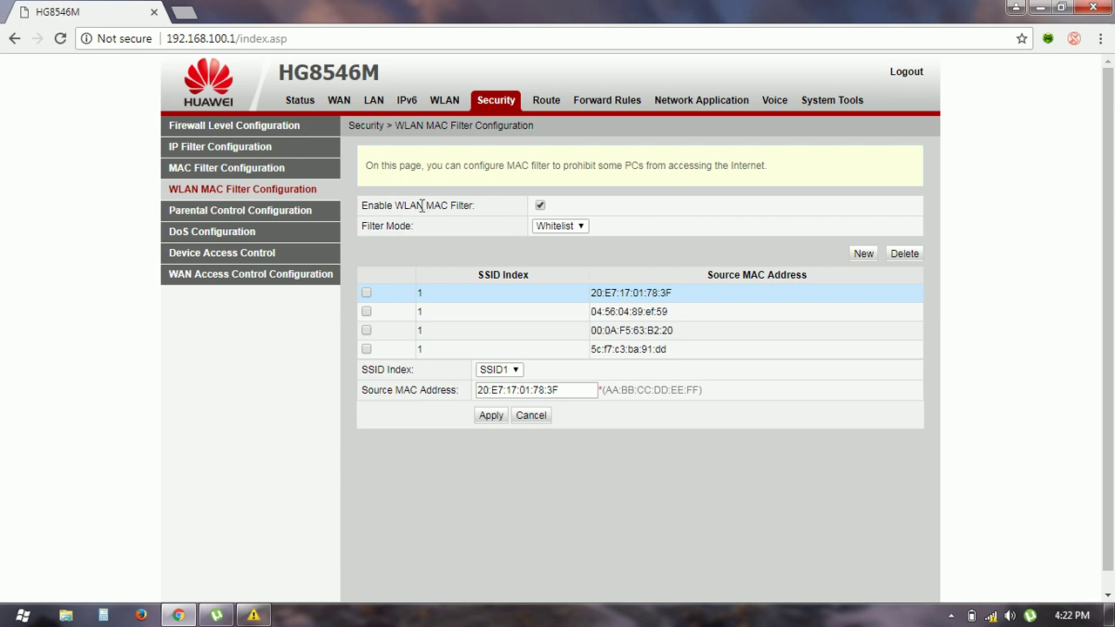
mouse_move(564, 230)
left_click(566, 228)
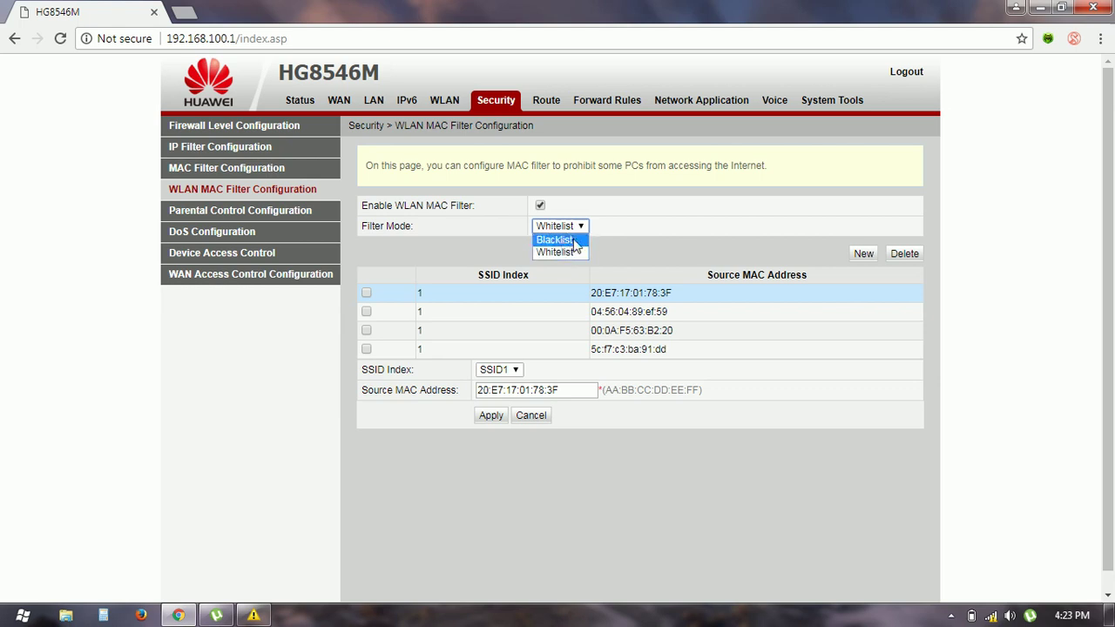
left_click(573, 241)
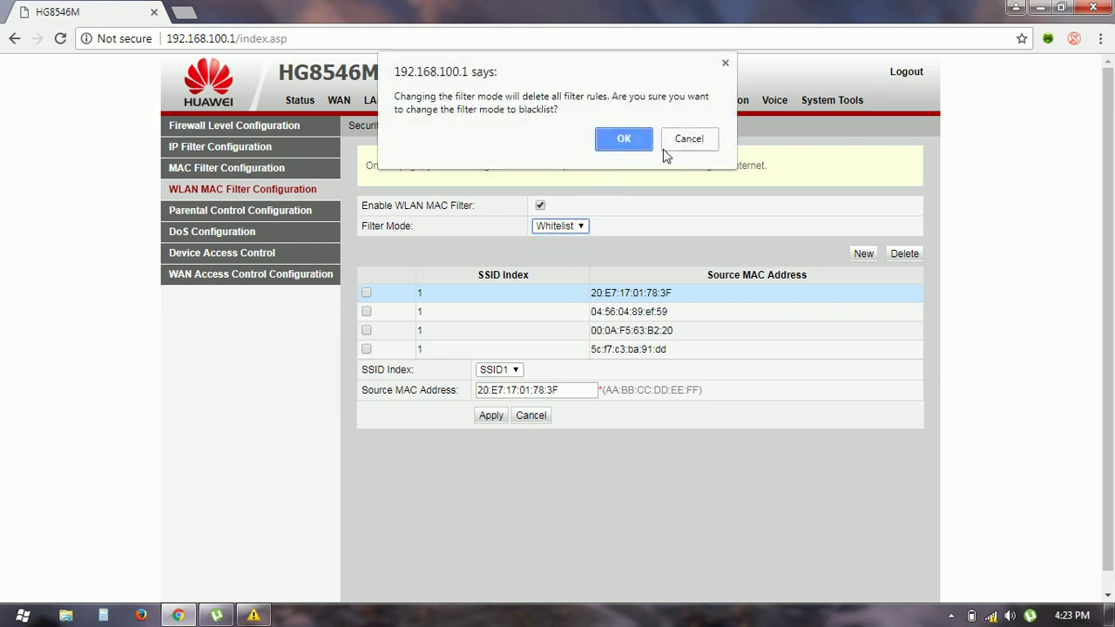
left_click(687, 145)
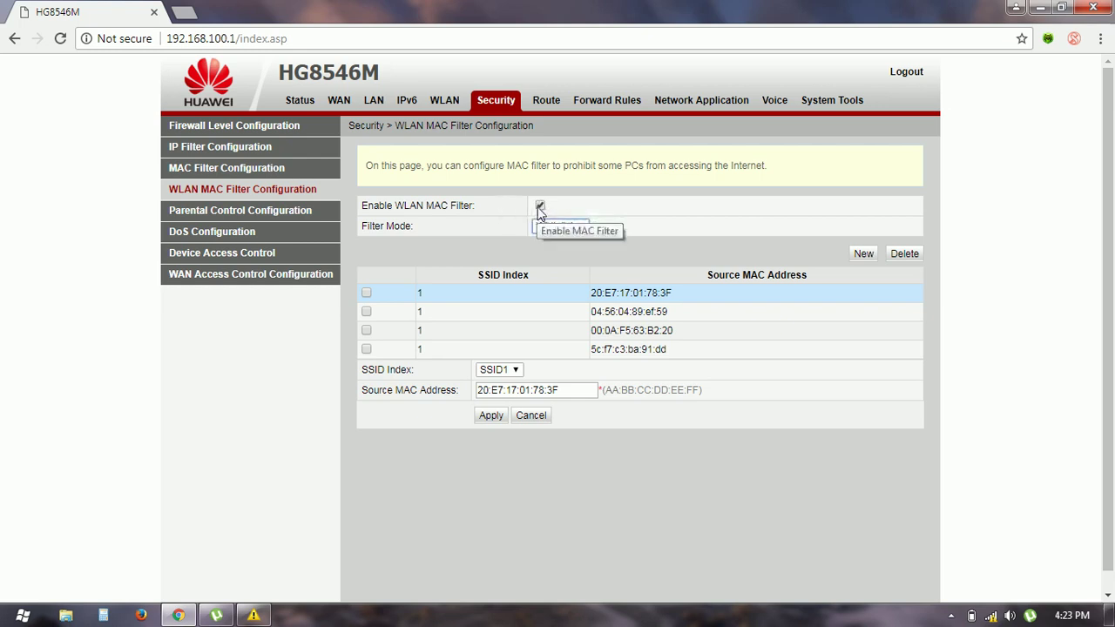
- Start a new WLAN MAC filter rule for SSID1, ready for entering the source MAC address
left_click(864, 255)
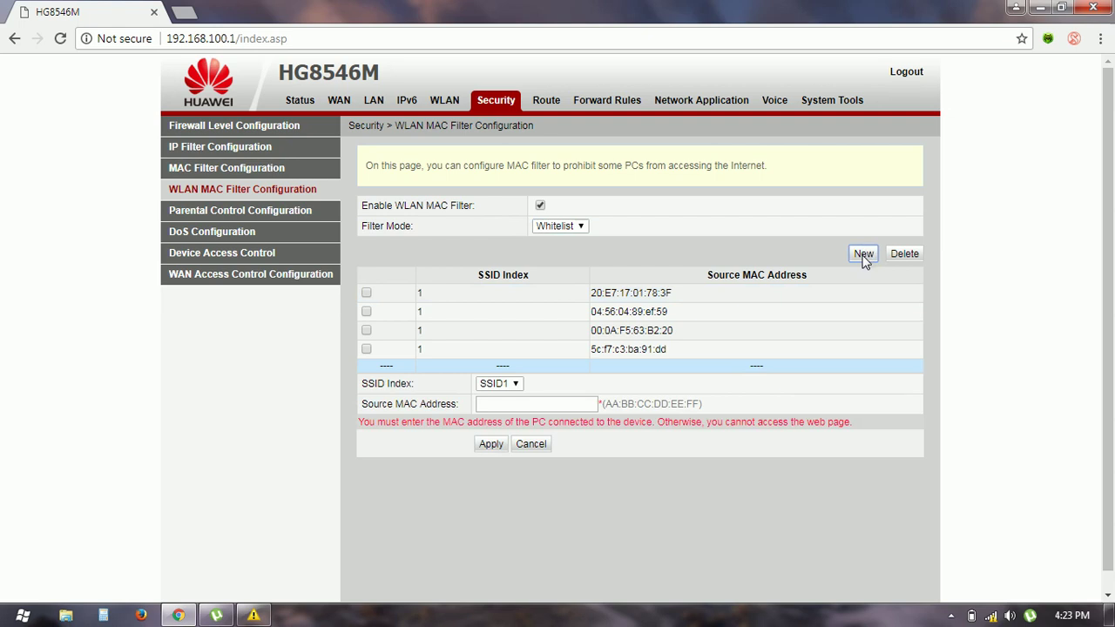
left_click(863, 254)
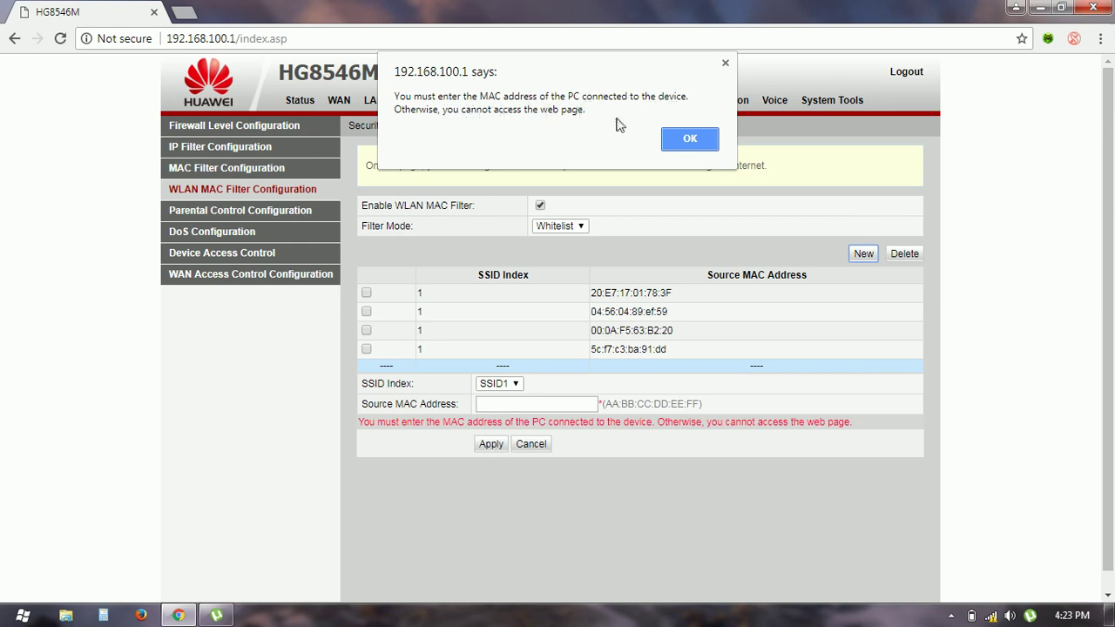
left_click(690, 140)
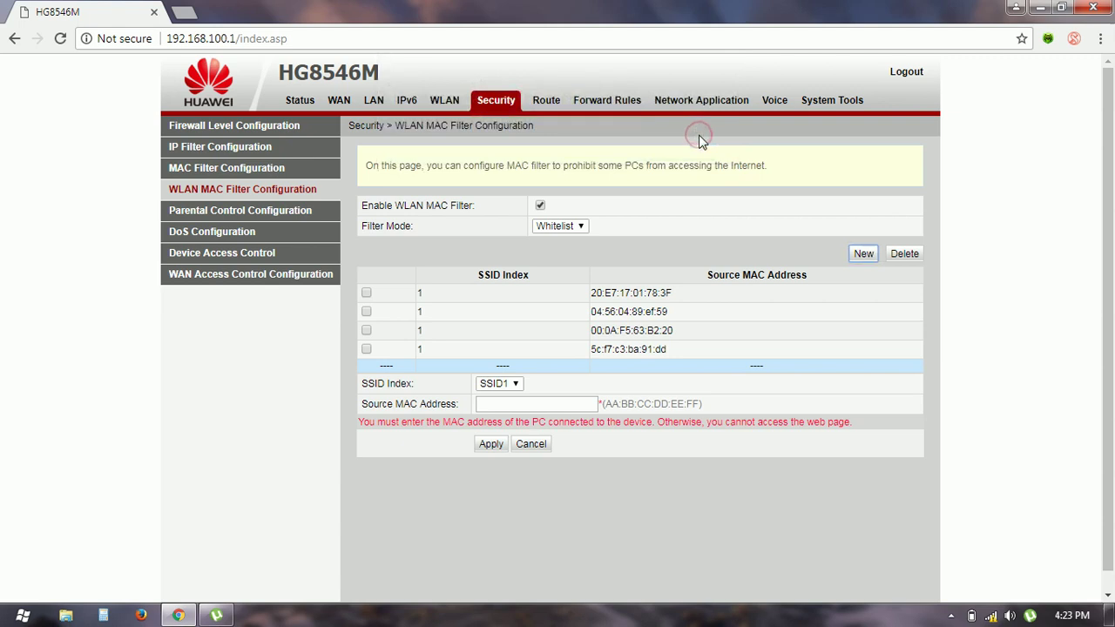
left_click(514, 404)
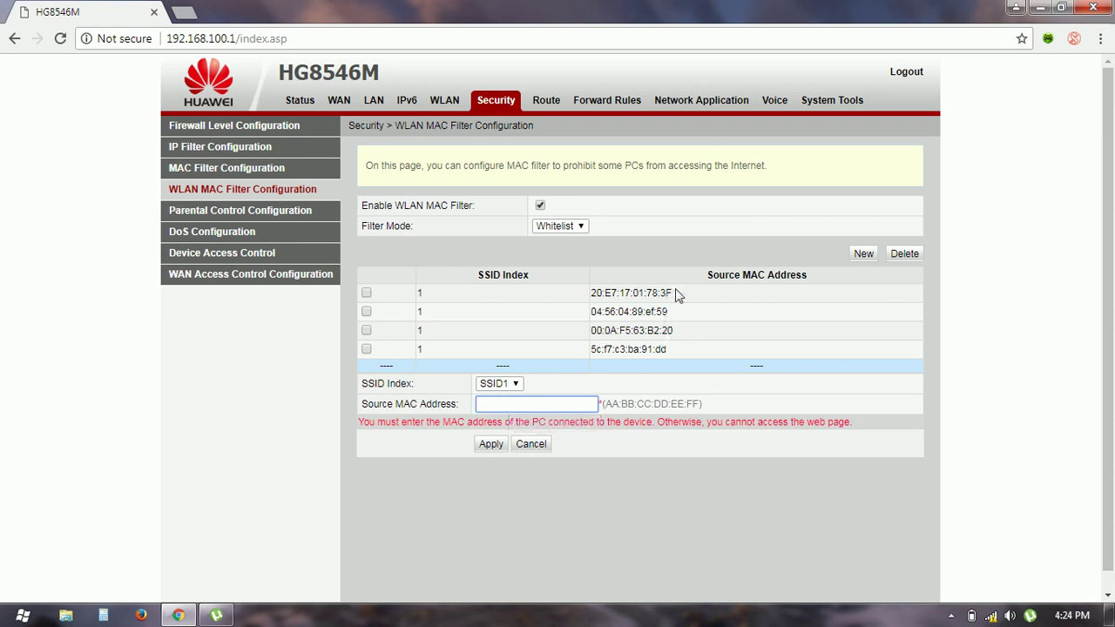
- Select the first existing rule in the MAC filter list to view its source MAC address
left_click_drag(678, 298, 591, 301)
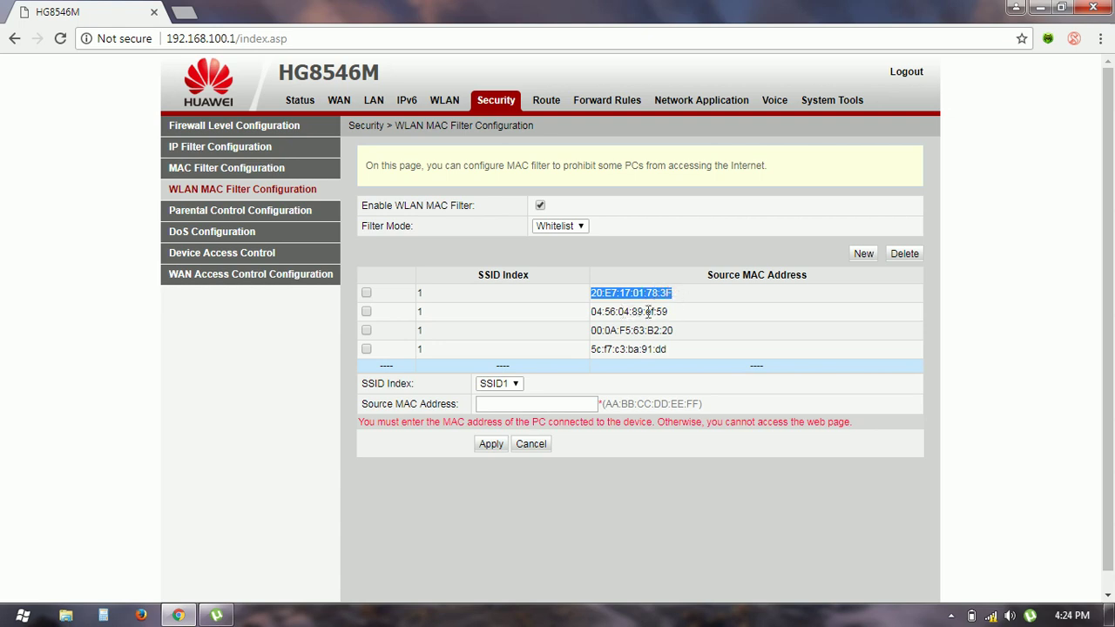
left_click(690, 289)
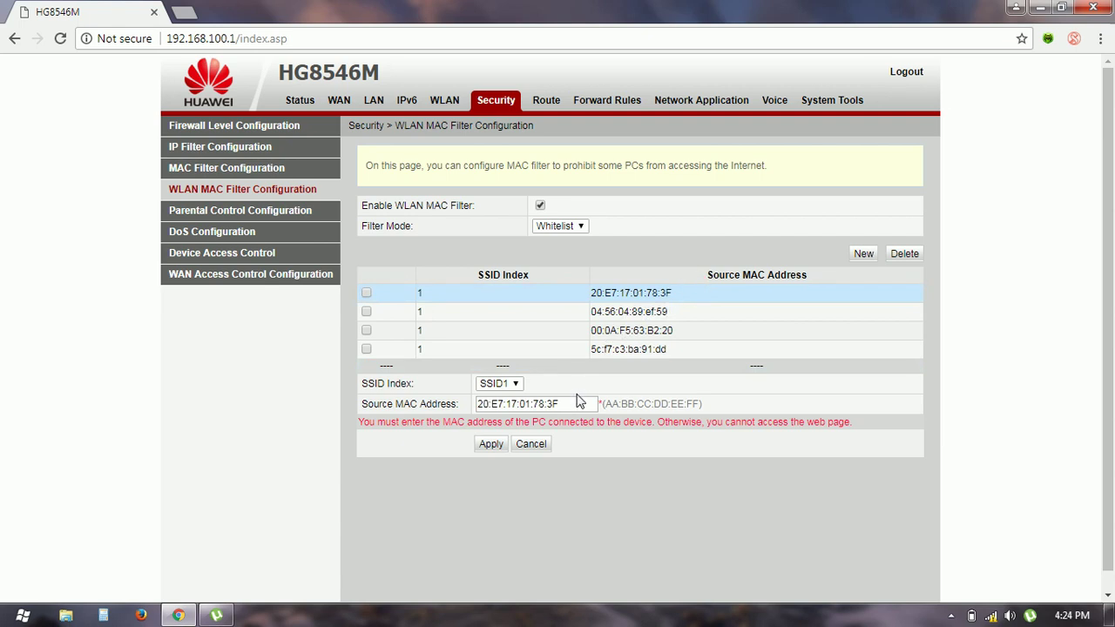
left_click(559, 406)
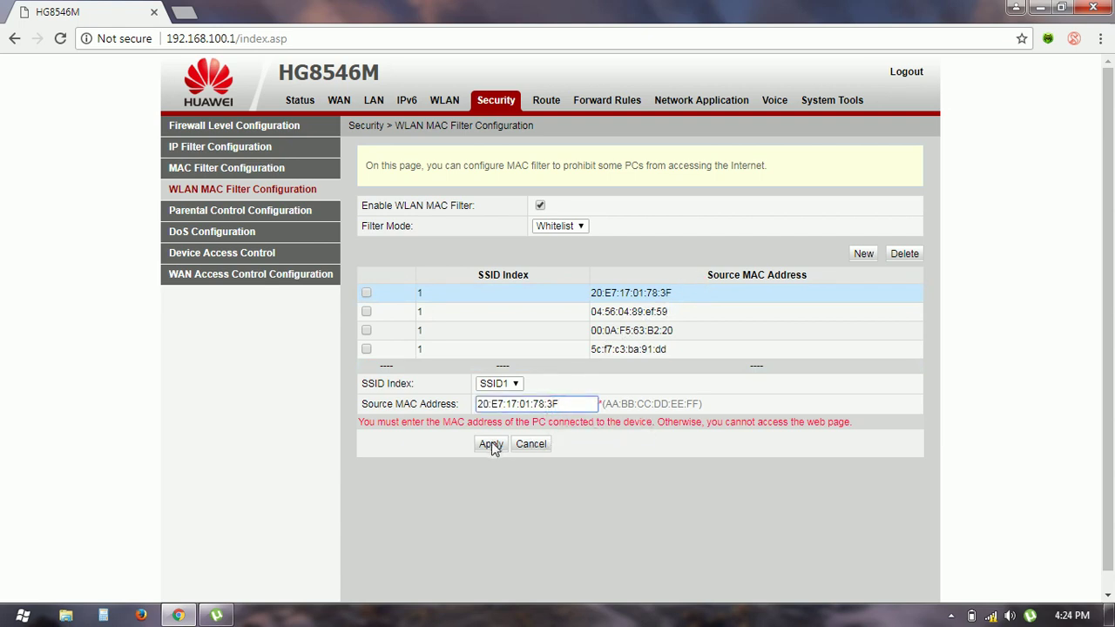
left_click(546, 518)
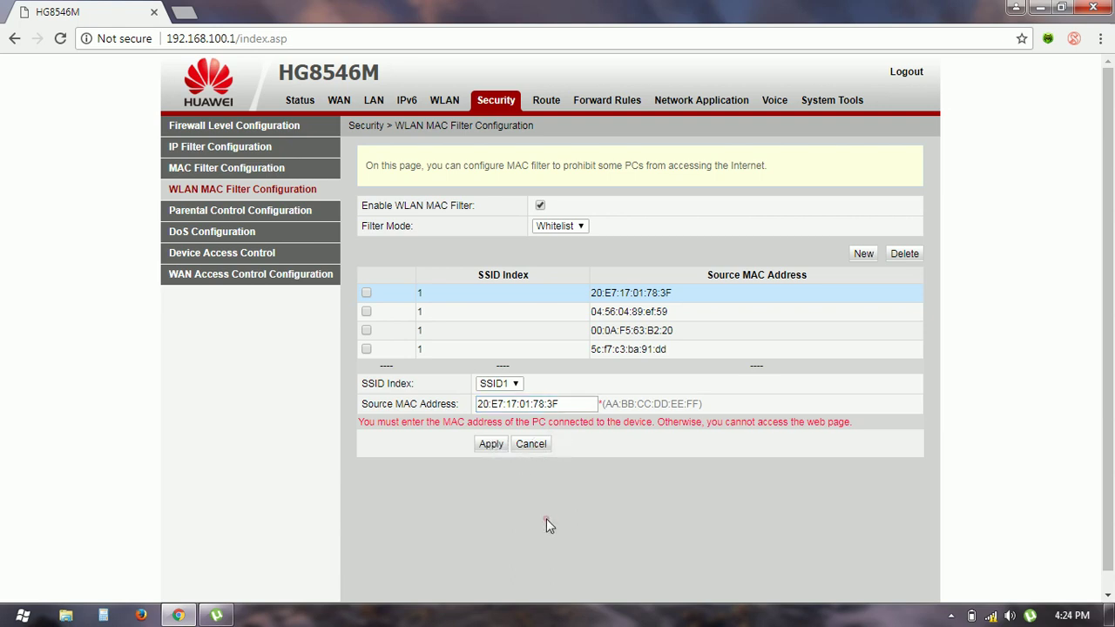
- Open the router's reboot page and dismiss the Windows color scheme prompt
left_click(828, 98)
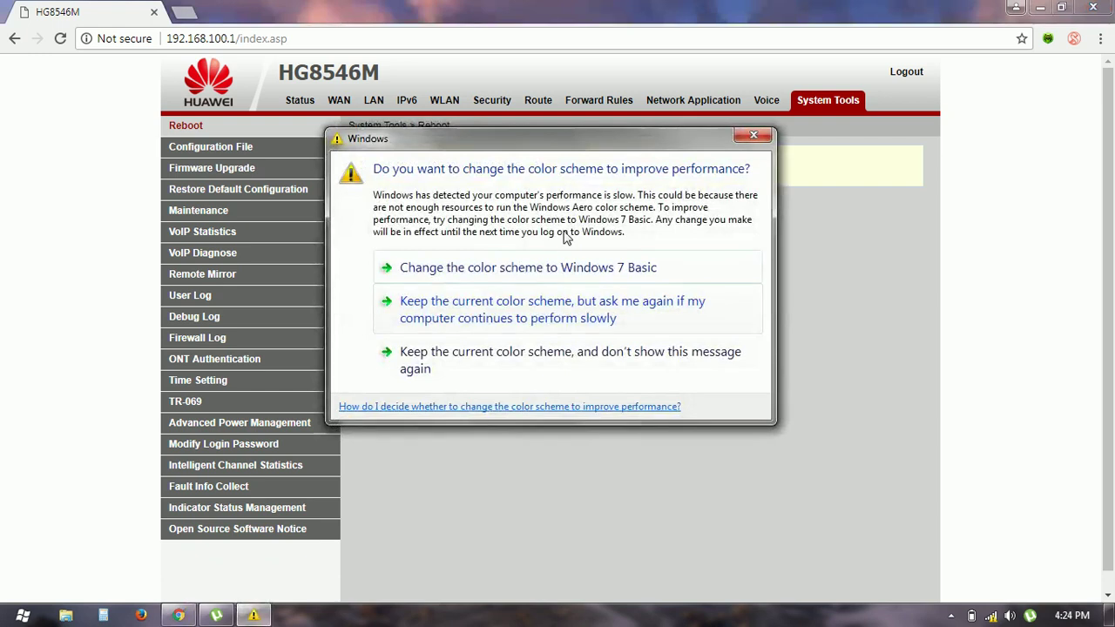
left_click(755, 135)
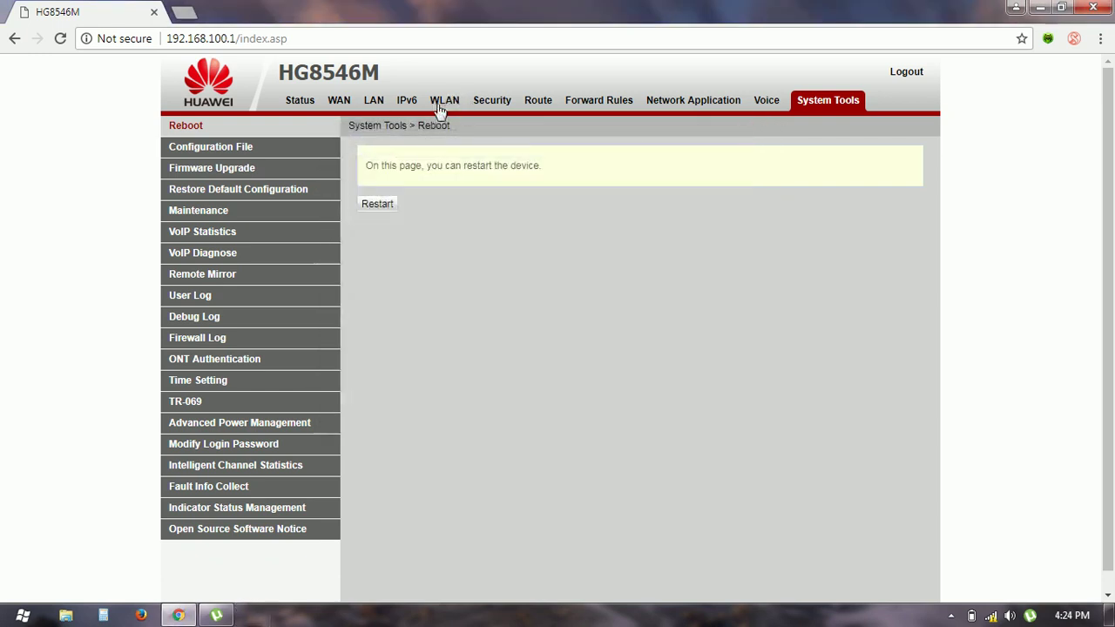